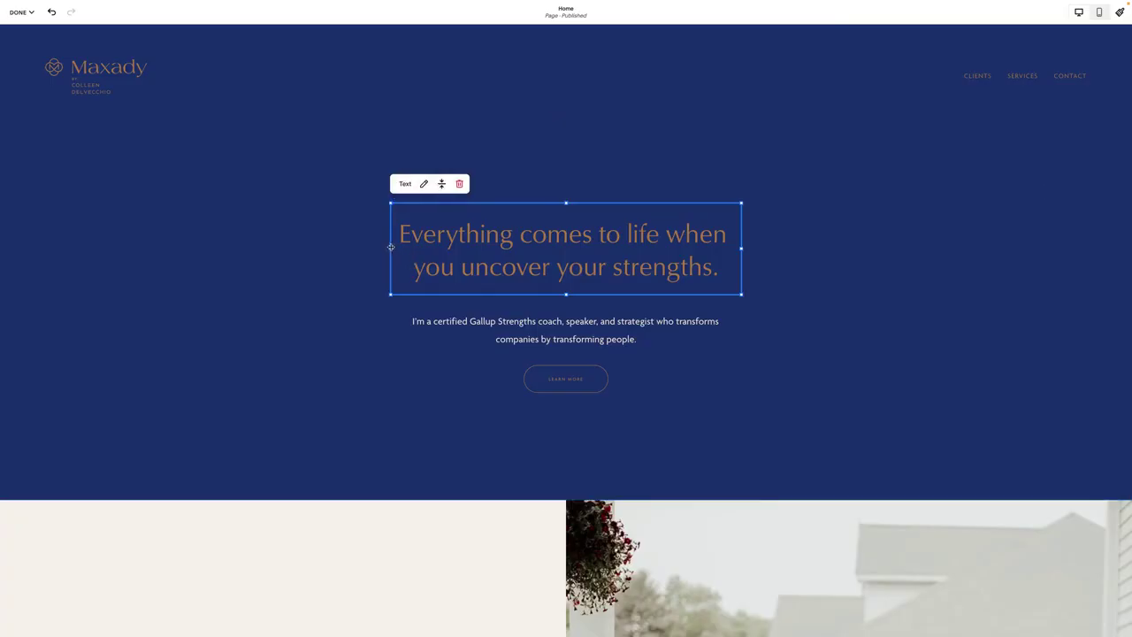
# Drag the hero heading block to the right, then deselect it
pyautogui.moveTo(390, 248); pyautogui.dragTo(725, 227)
pyautogui.click(827, 192)
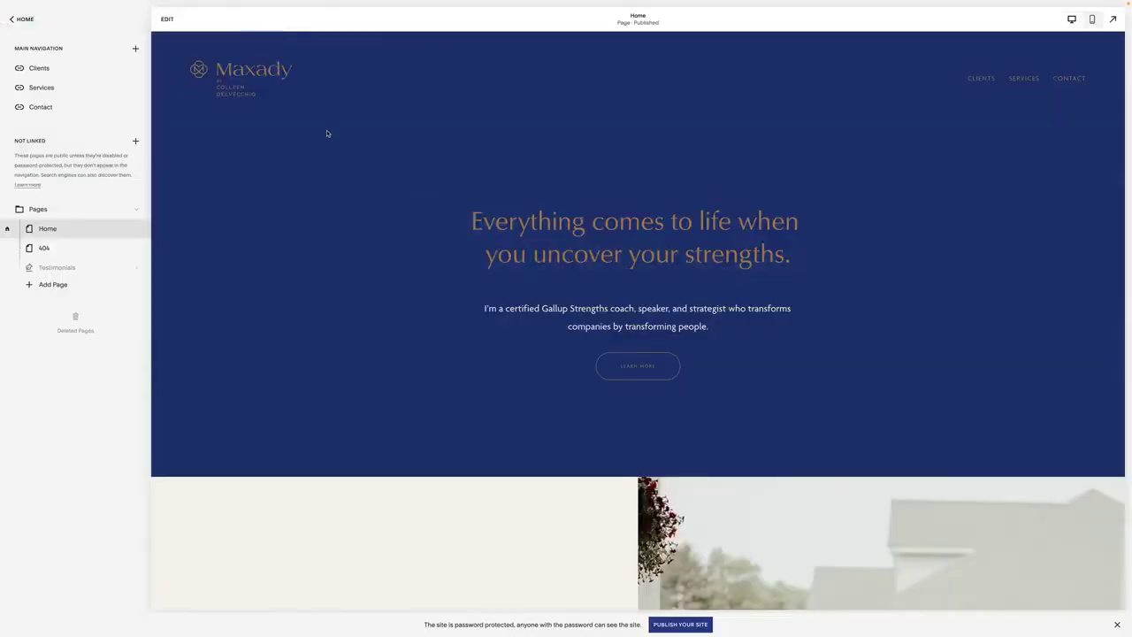
# Add a blank page named 'New Page' under Not Linked and open it for editing
pyautogui.click(136, 142)
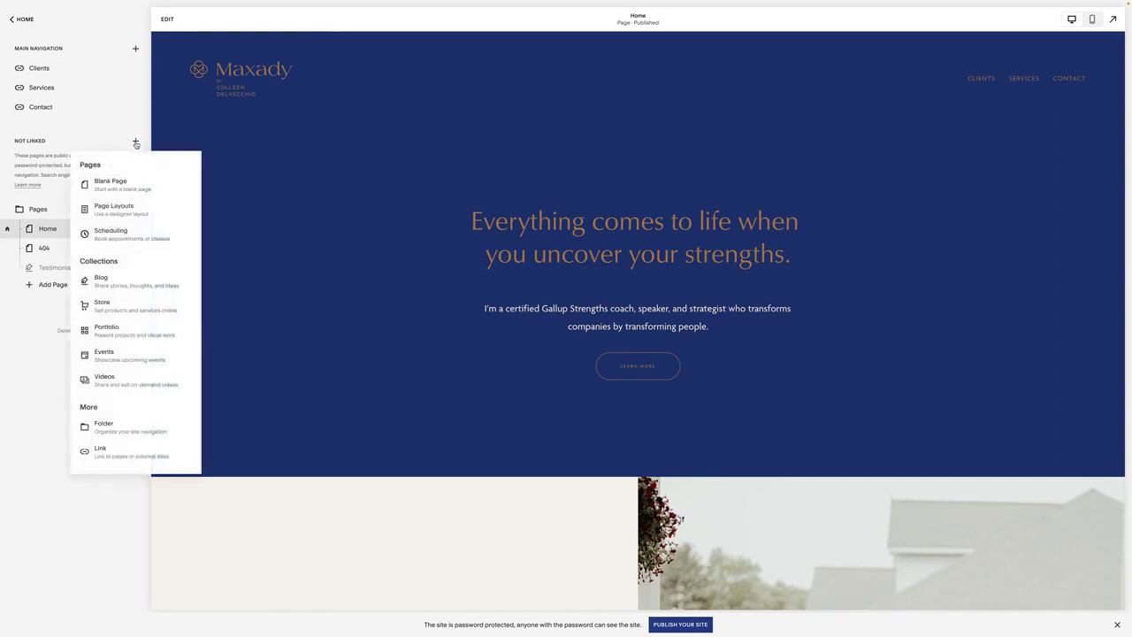
pyautogui.click(115, 185)
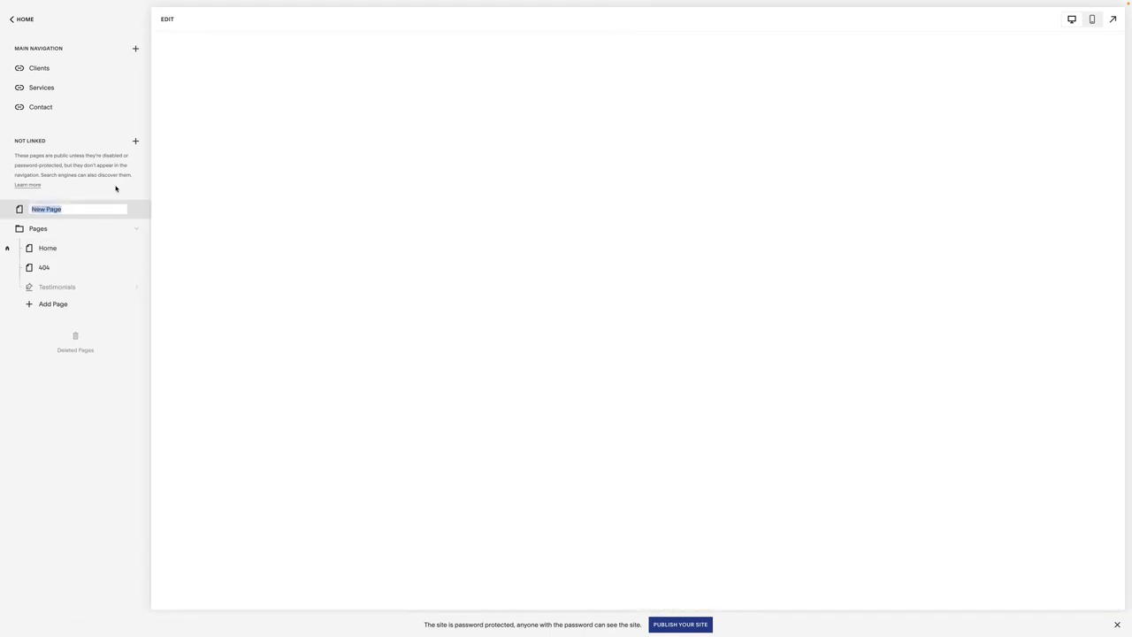
pyautogui.press('Return')
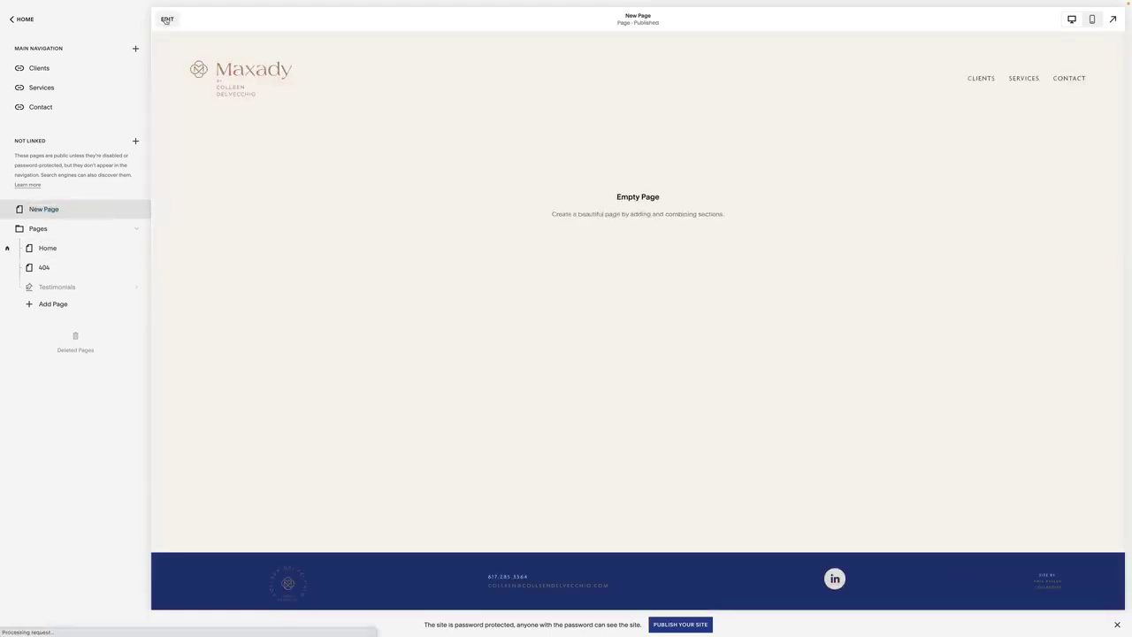
pyautogui.click(167, 20)
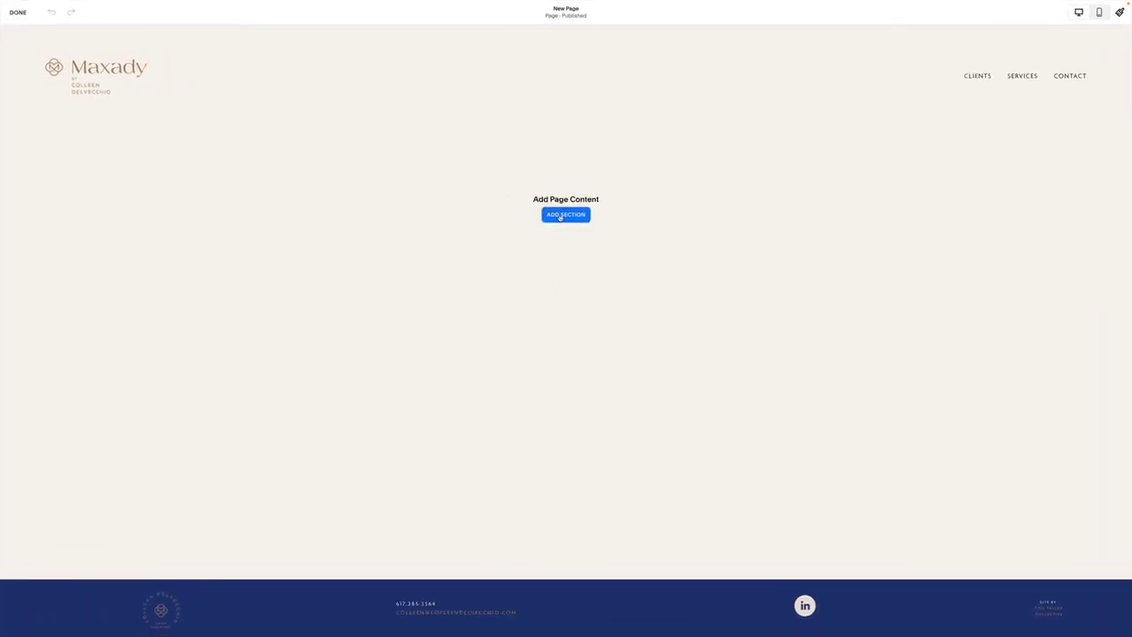
# Browse the section layouts, close them without adding one, and exit the editor
pyautogui.click(563, 216)
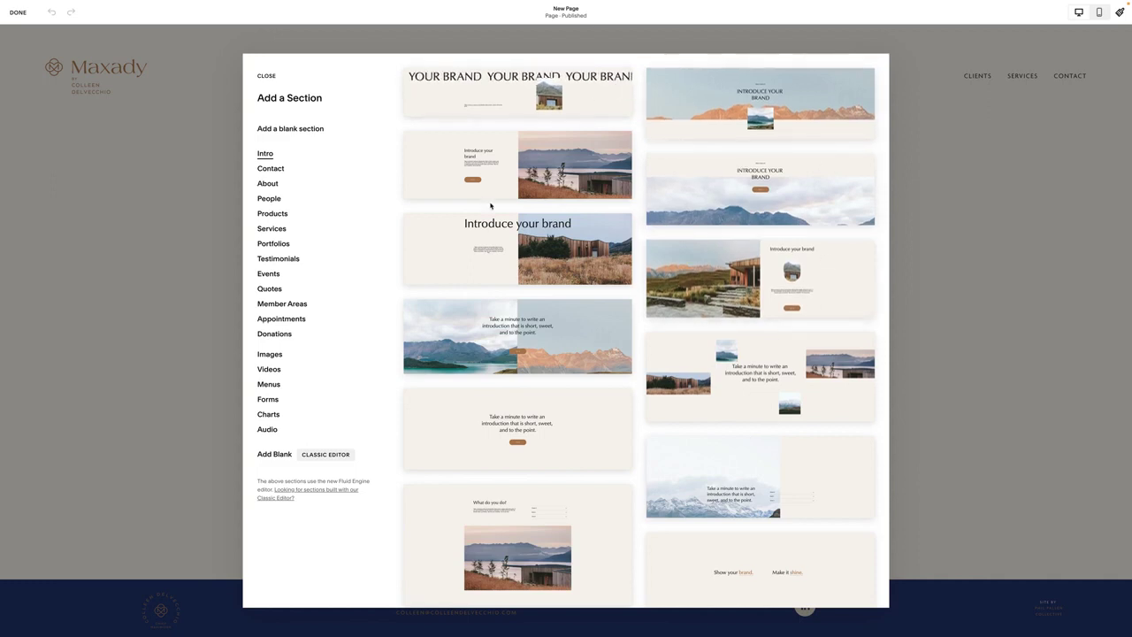
pyautogui.click(266, 76)
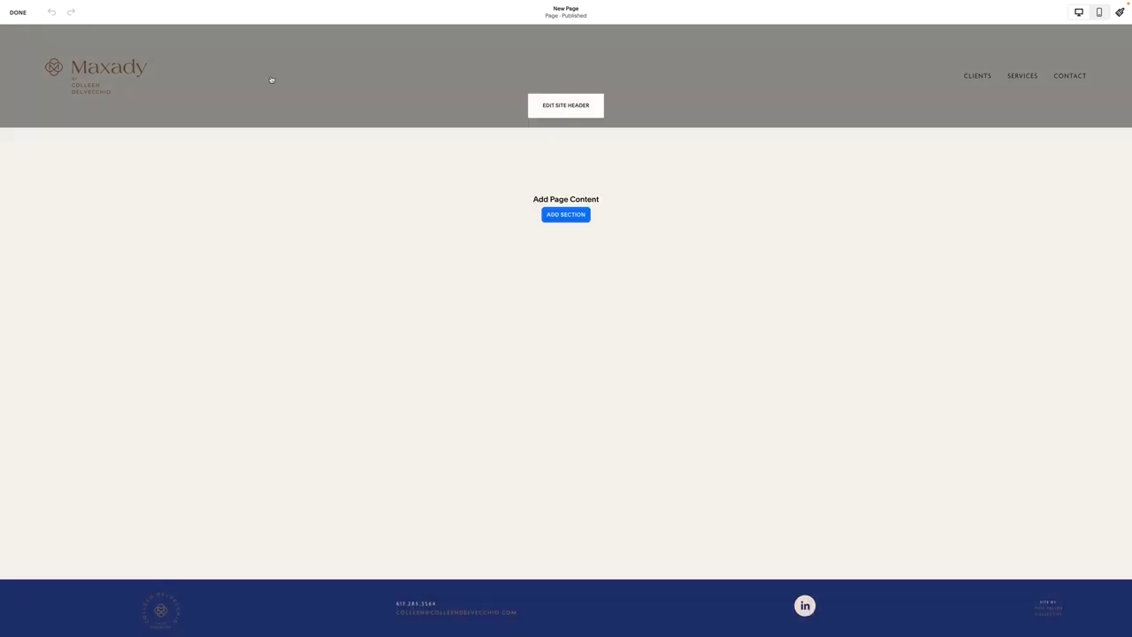
pyautogui.click(17, 12)
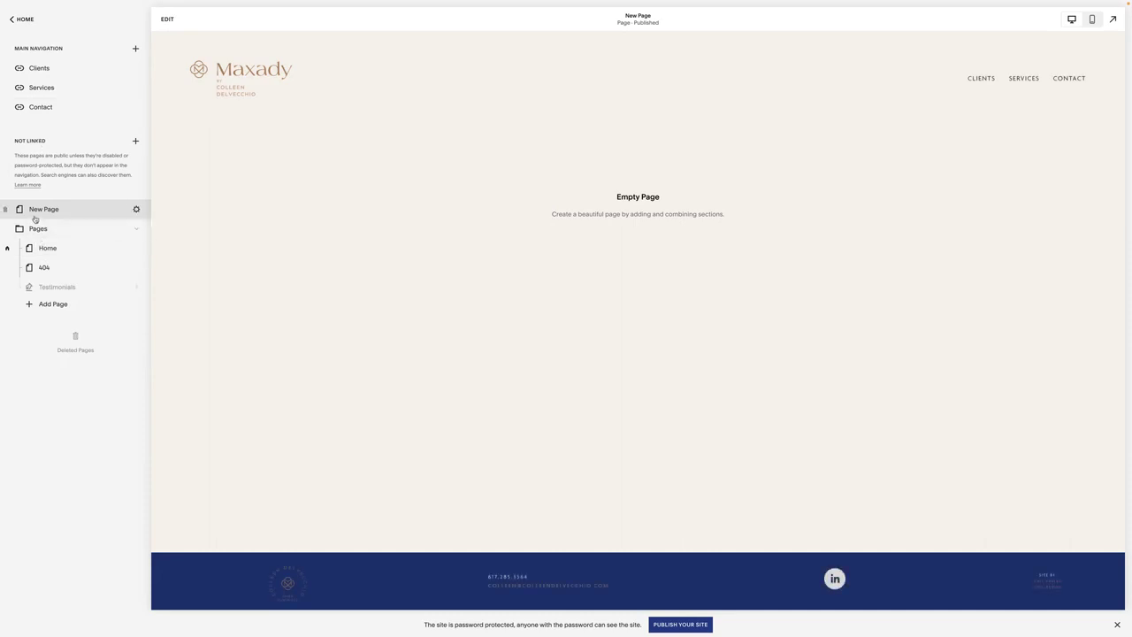
pyautogui.click(137, 211)
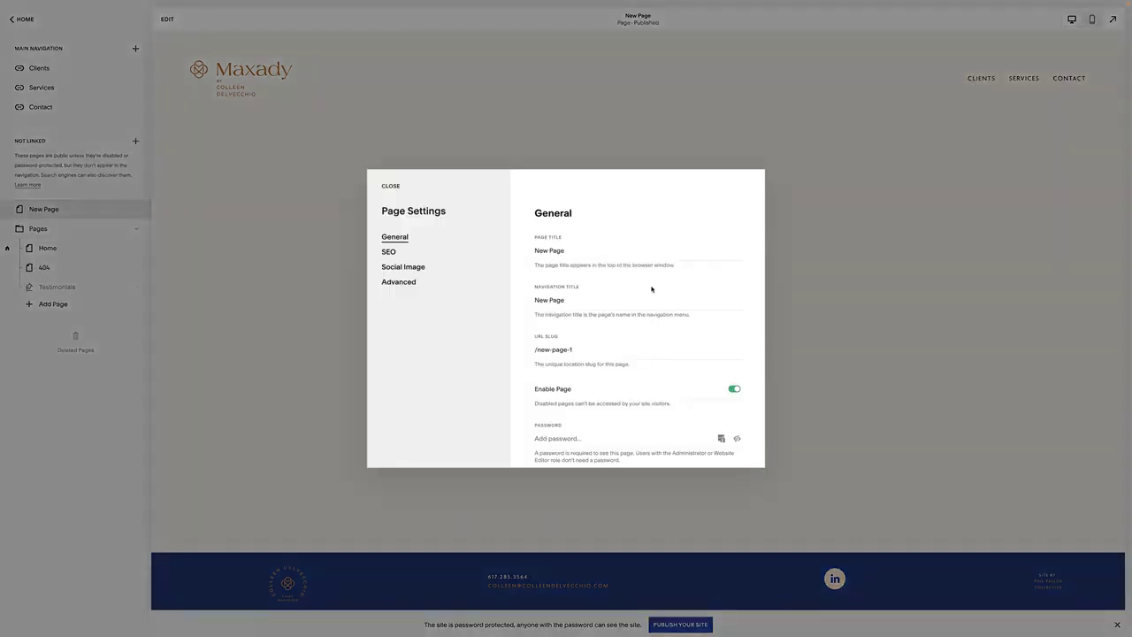
pyautogui.scroll(-2, 652, 290)
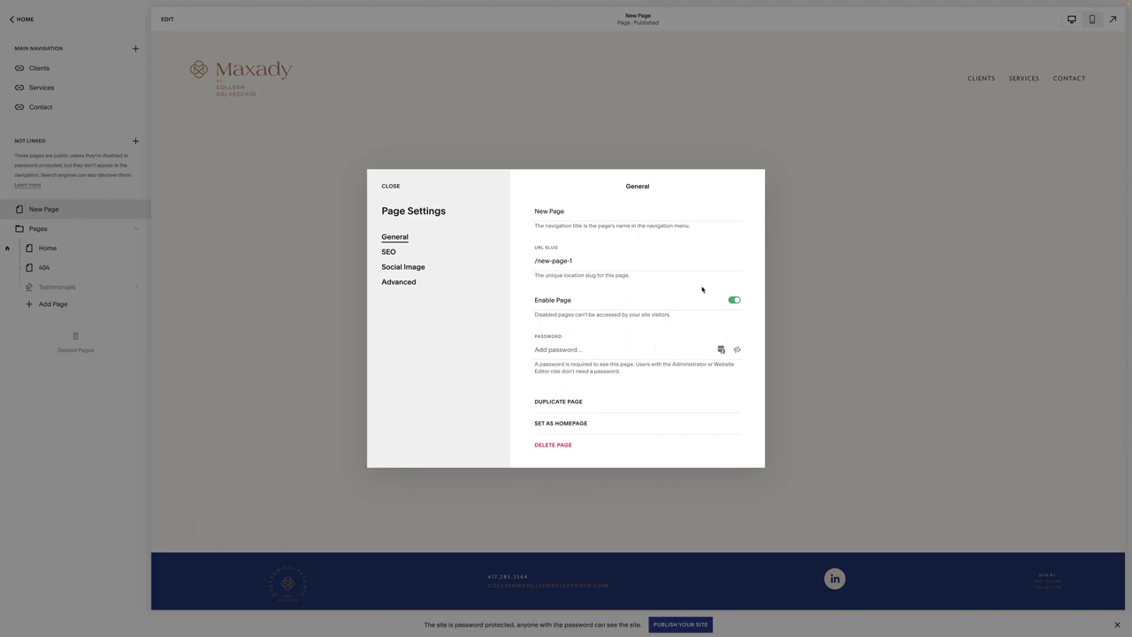
pyautogui.click(735, 302)
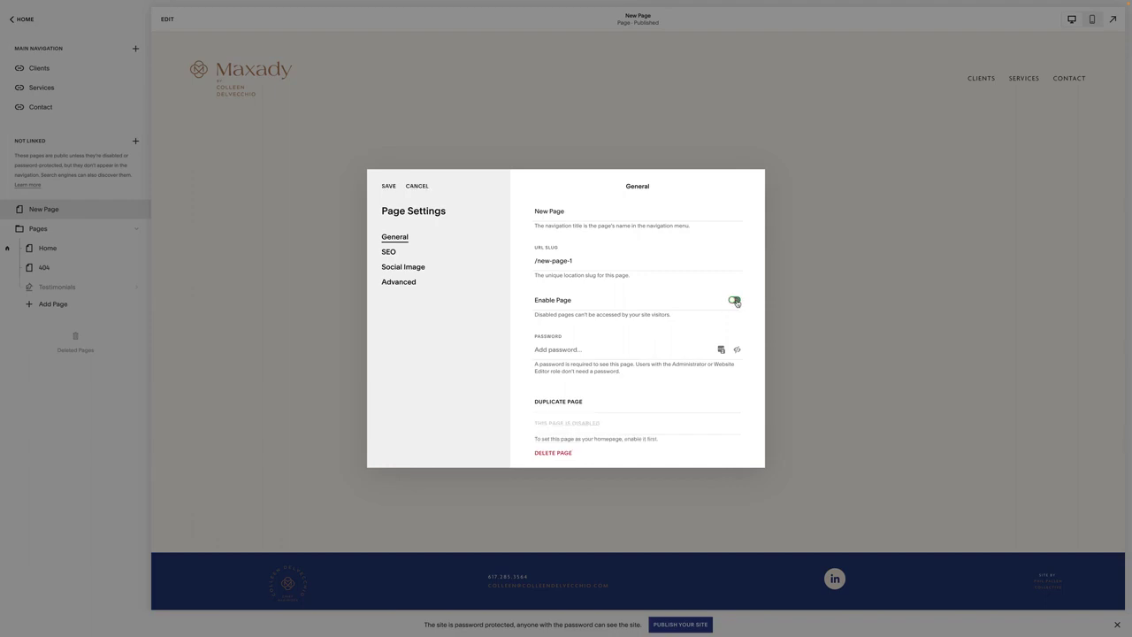
pyautogui.click(735, 302)
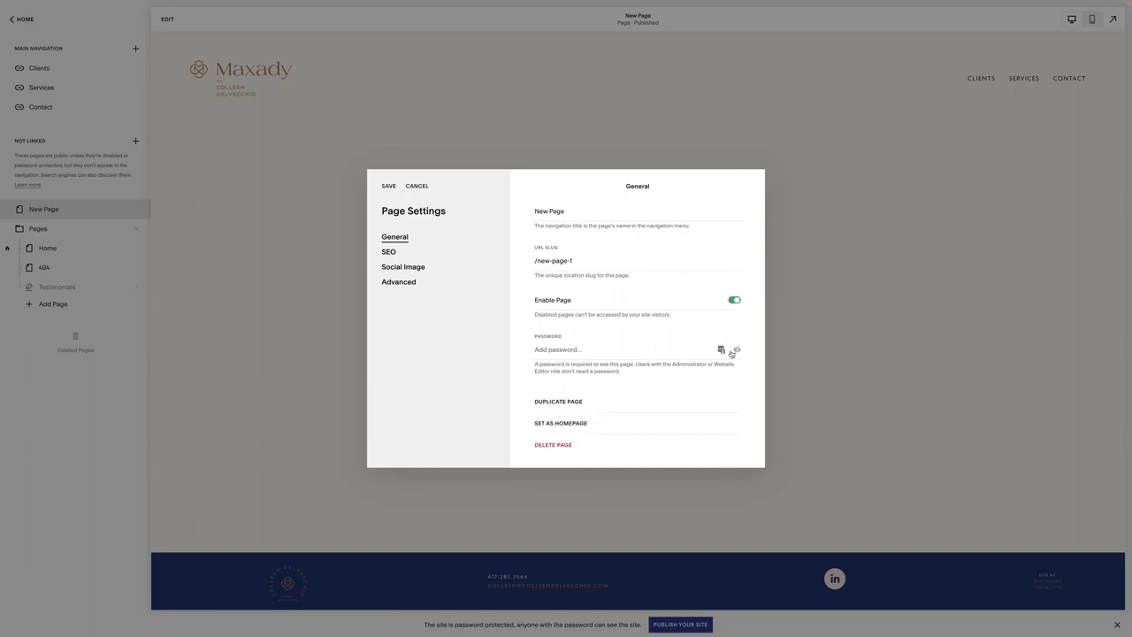
pyautogui.click(424, 189)
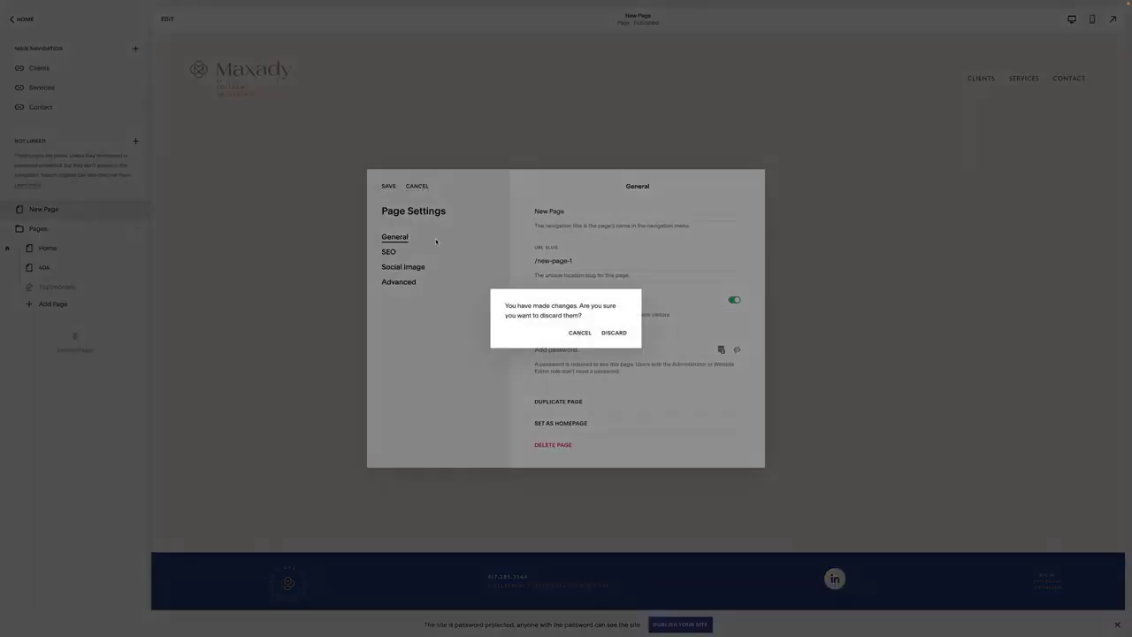
pyautogui.click(615, 333)
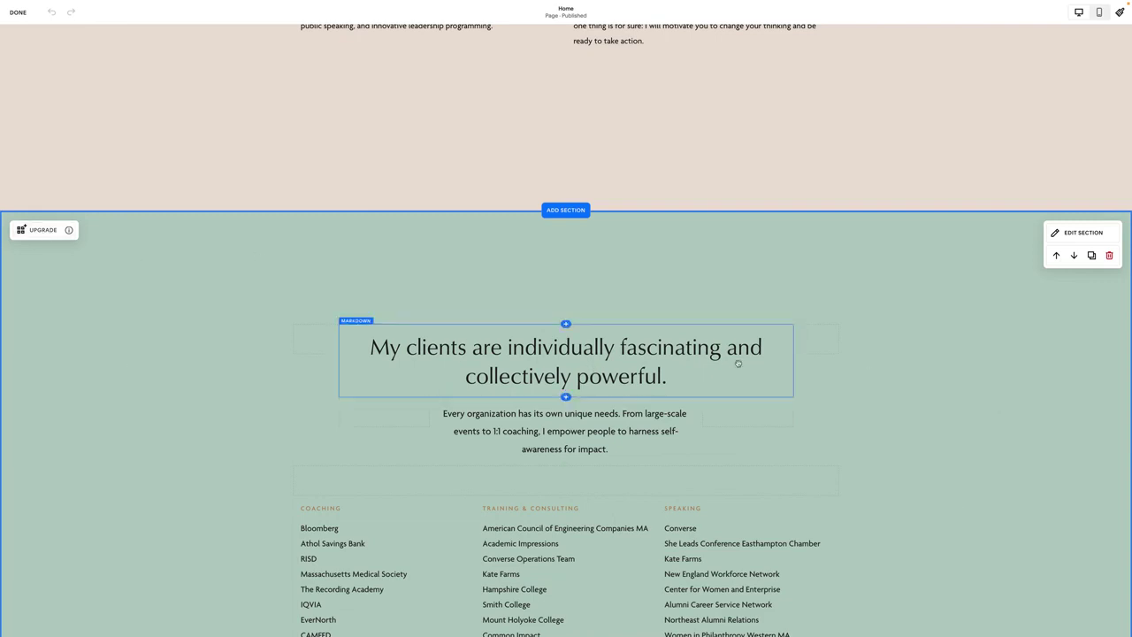
# Duplicate the 'individually fascinating, collectively powerful' clients section and scroll back to the hero
pyautogui.click(1092, 256)
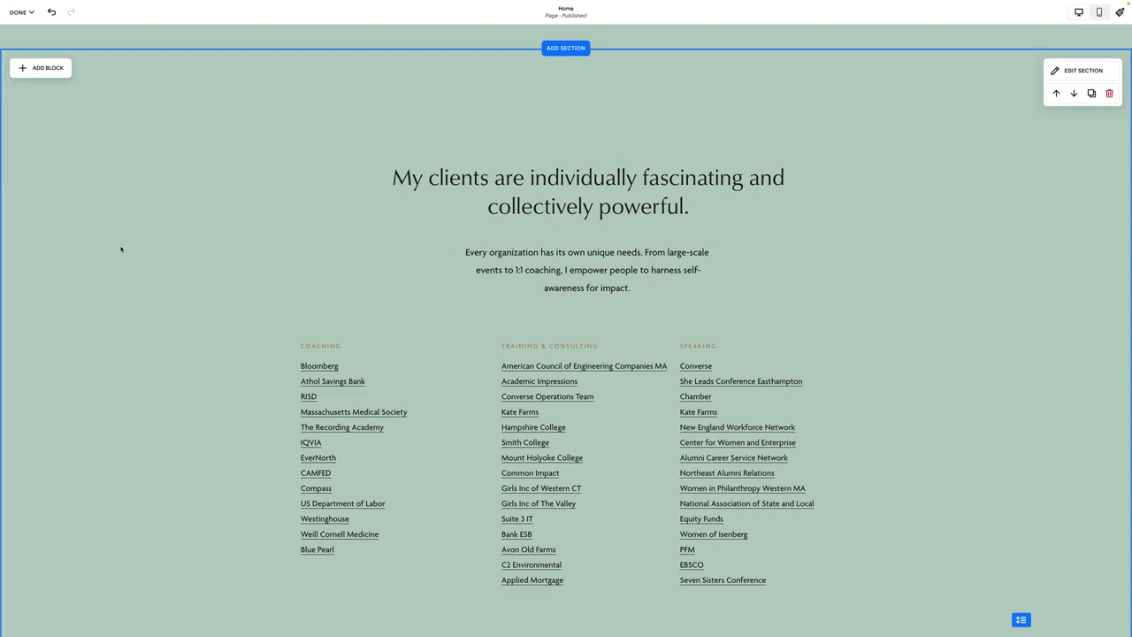
pyautogui.scroll(-5, 124, 248)
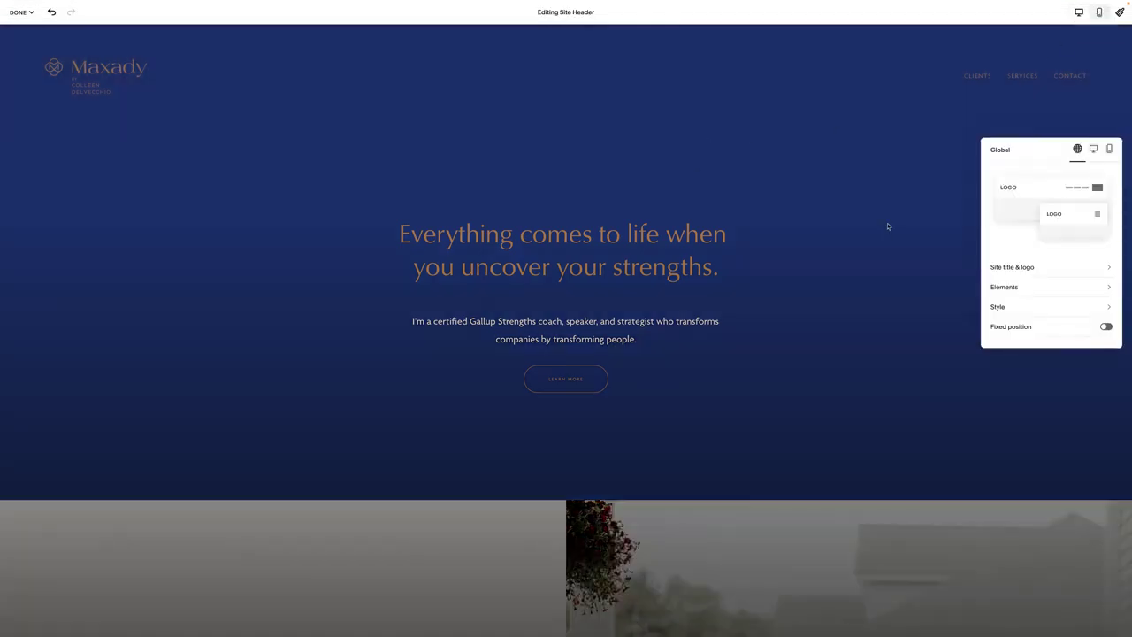
# Stop header editing, switch to Mobile View, and select the hero heading block
pyautogui.click(888, 226)
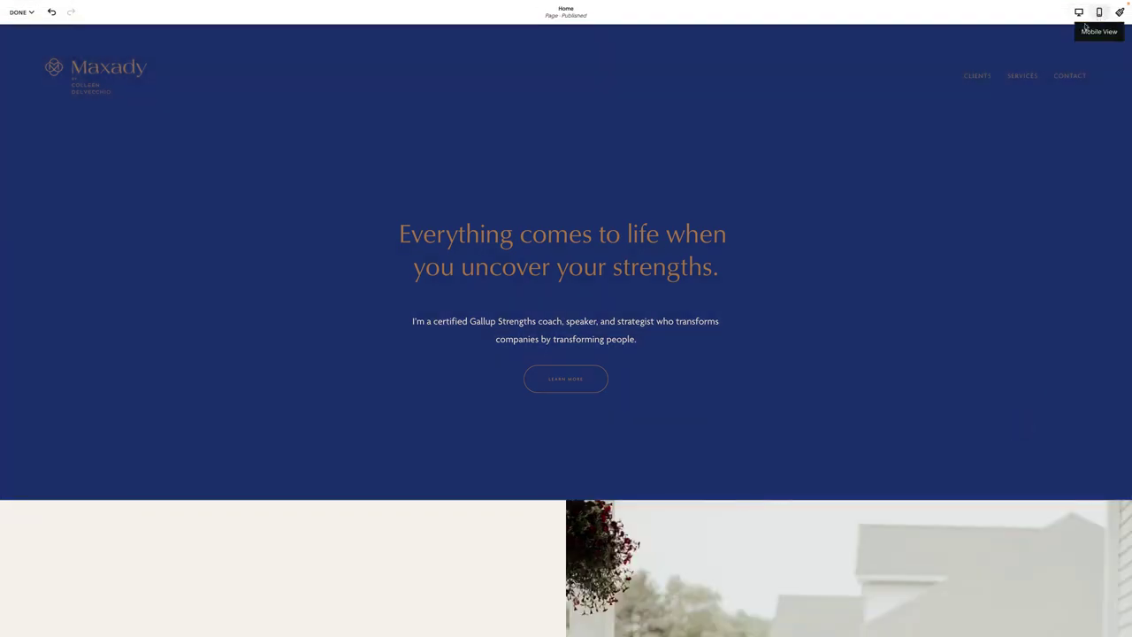
pyautogui.moveTo(804, 380)
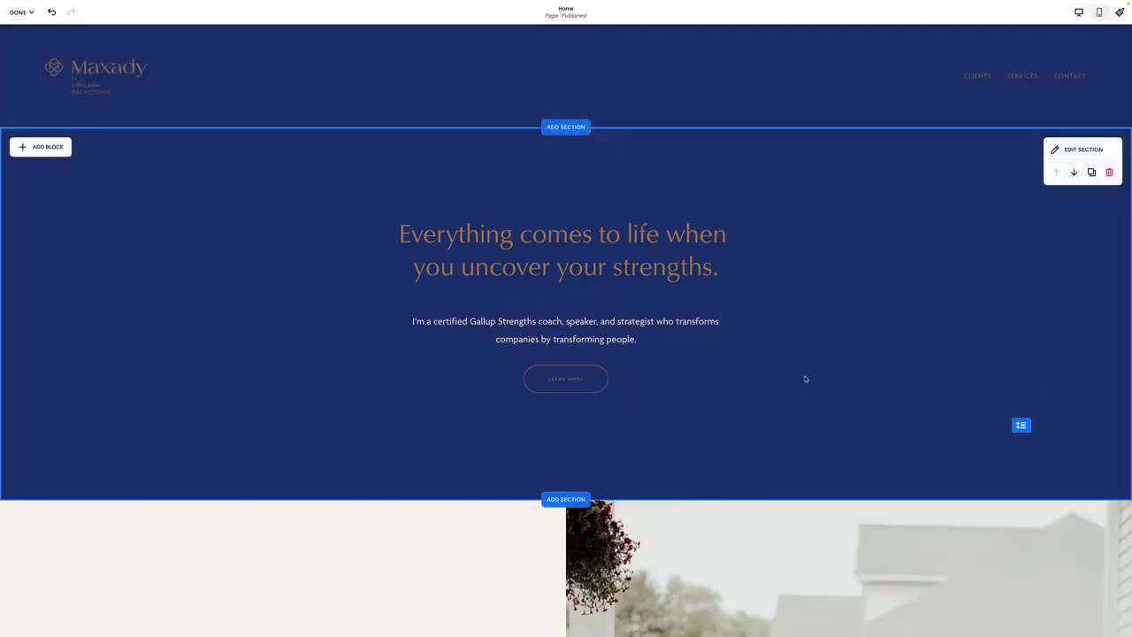
pyautogui.click(1099, 12)
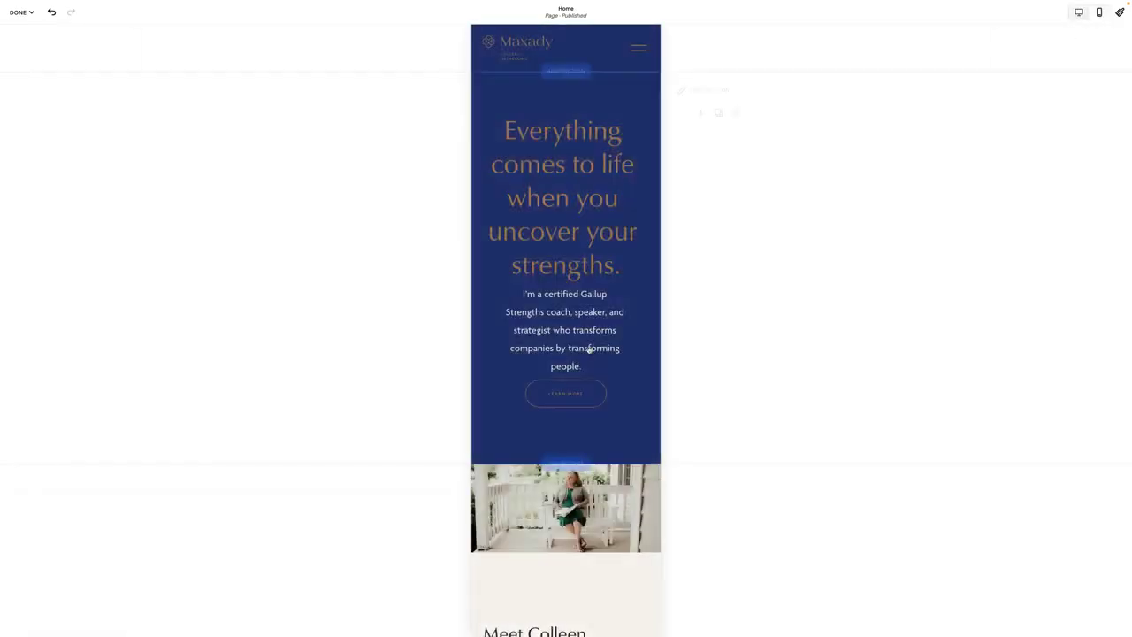
pyautogui.click(578, 222)
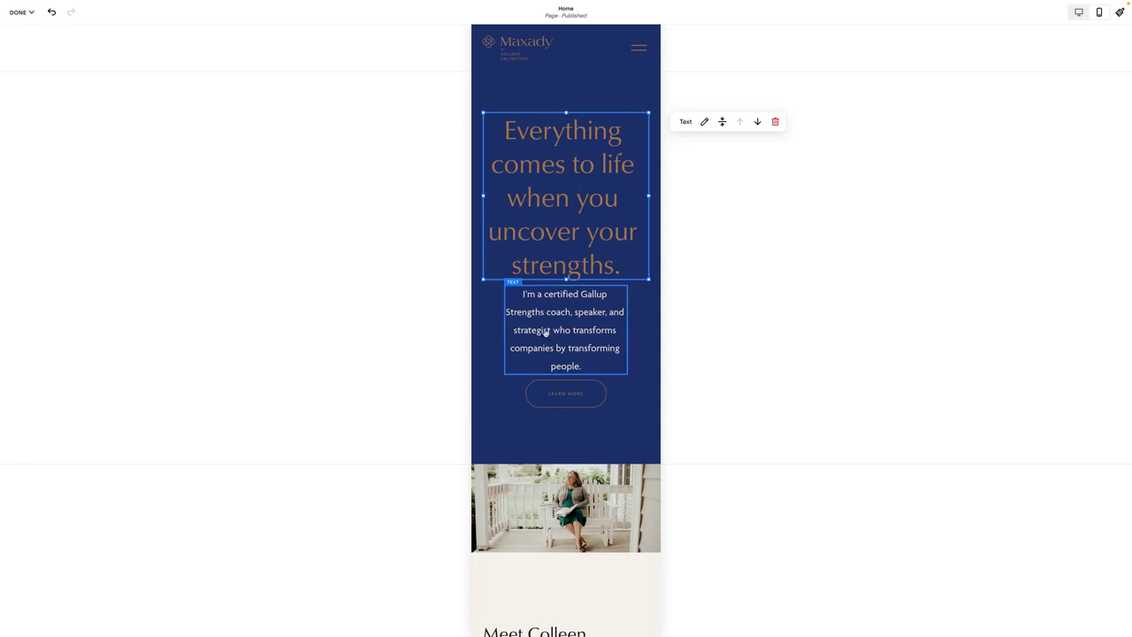
# Move the LEARN MORE button below the certified-coach paragraph and nudge the paragraph one row lower
pyautogui.click(510, 329)
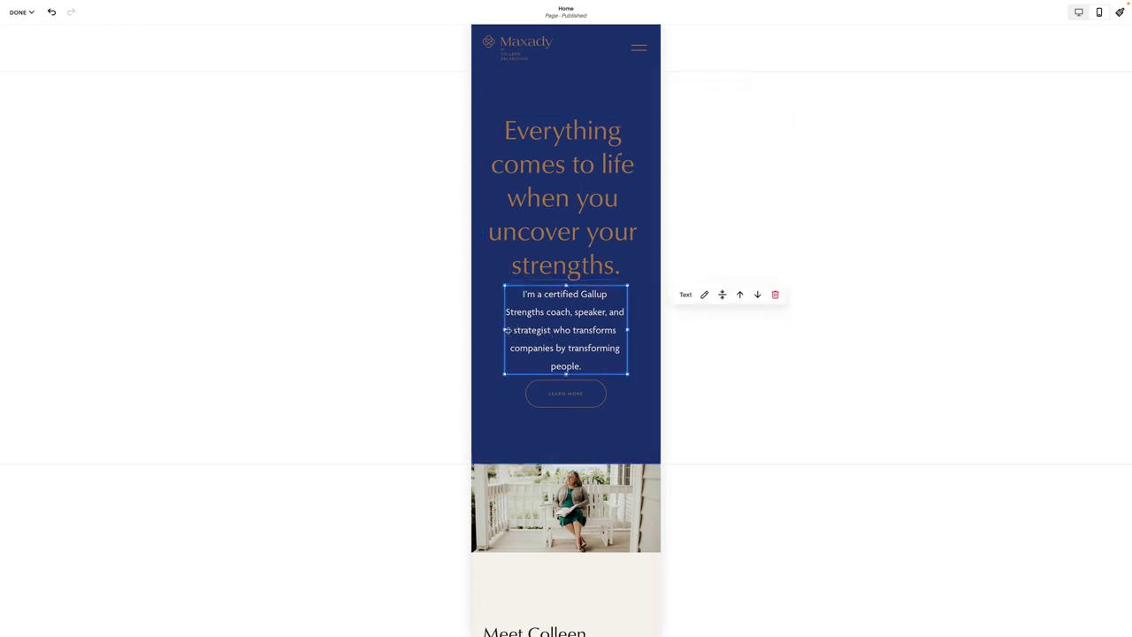
pyautogui.moveTo(581, 389); pyautogui.dragTo(584, 409)
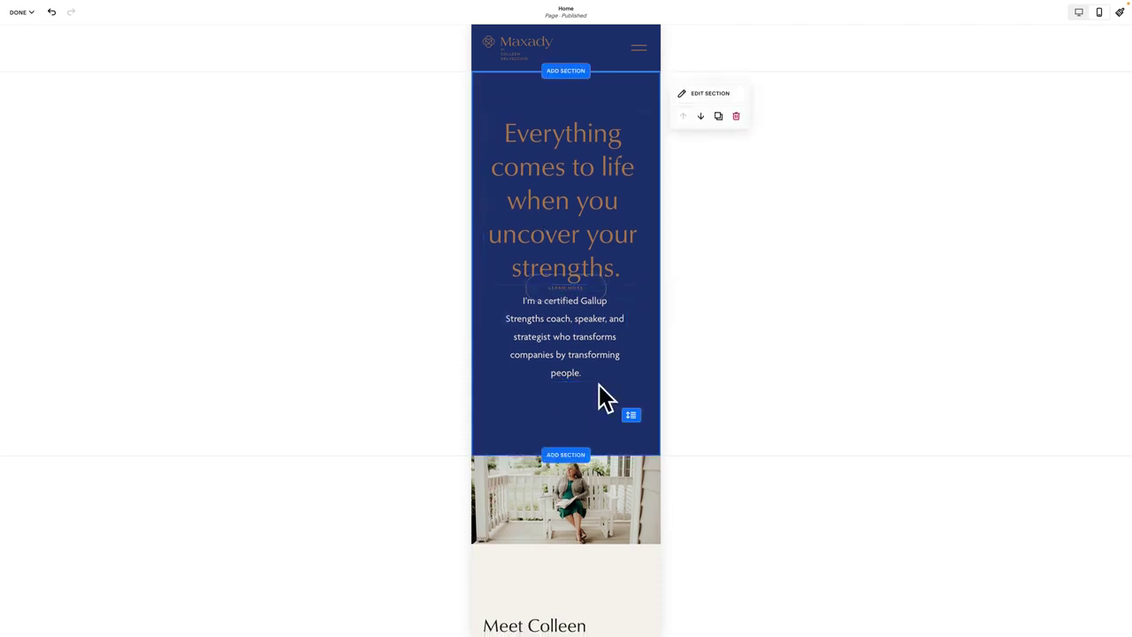
pyautogui.moveTo(577, 276); pyautogui.dragTo(584, 403)
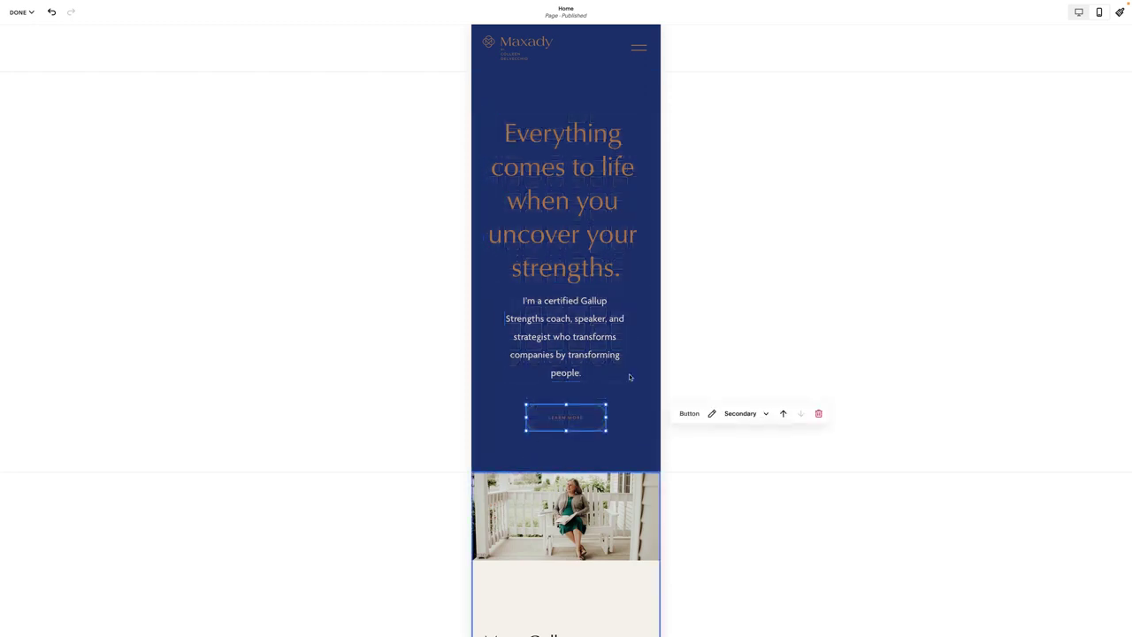
pyautogui.moveTo(580, 292); pyautogui.dragTo(575, 306)
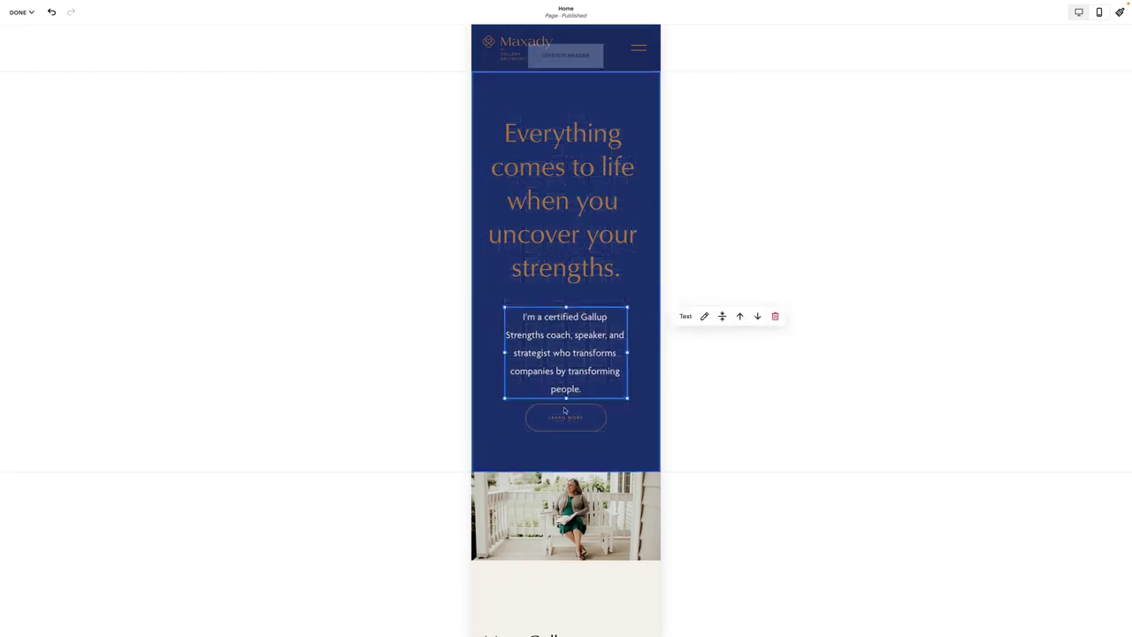
pyautogui.click(662, 254)
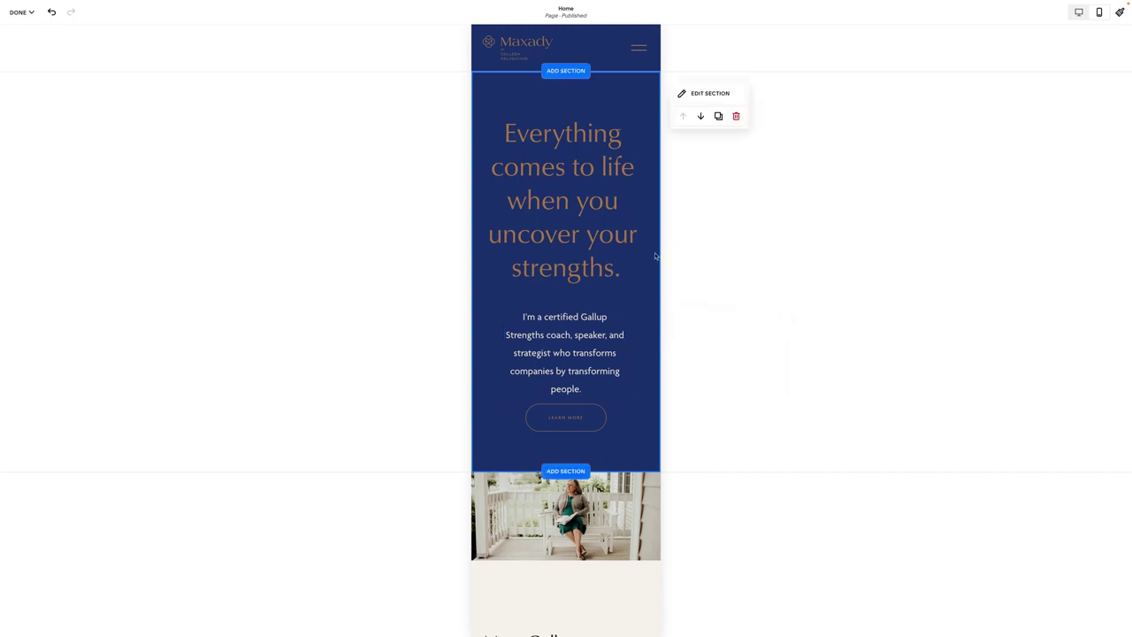
# Save the Home page edits, then switch the preview to Desktop and then Mobile view
pyautogui.click(20, 12)
pyautogui.click(26, 38)
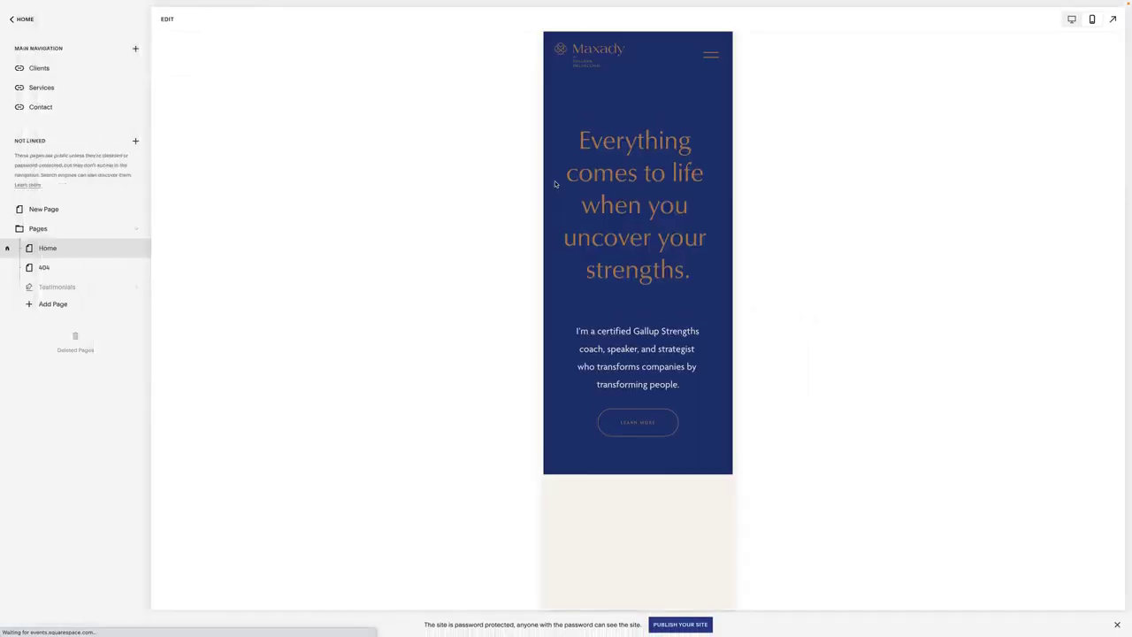
pyautogui.click(1072, 19)
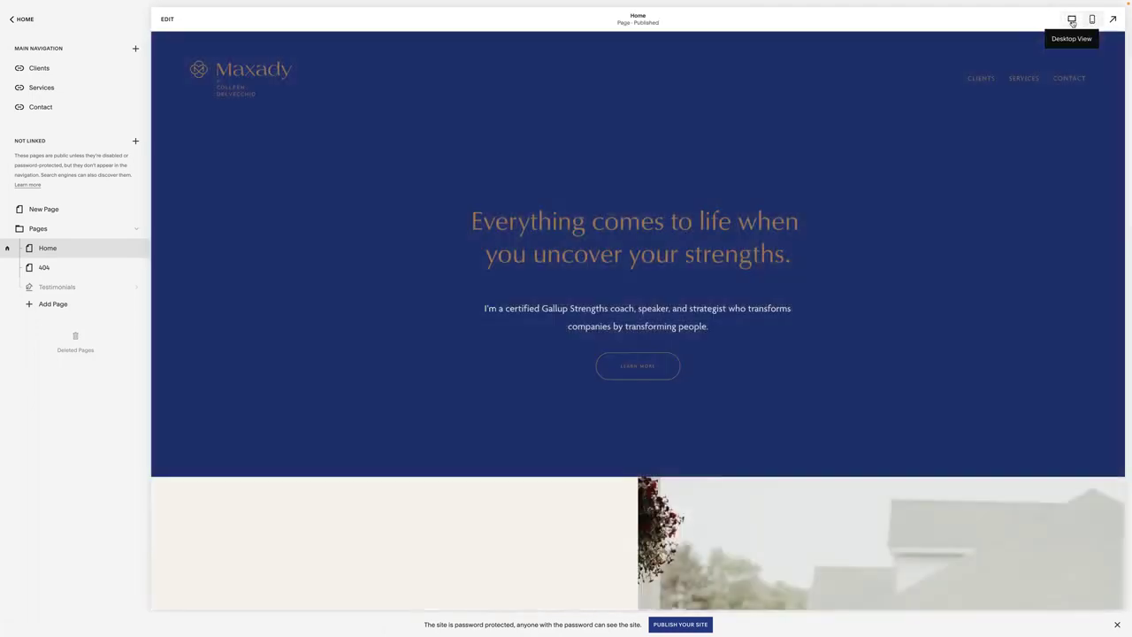
pyautogui.click(1094, 20)
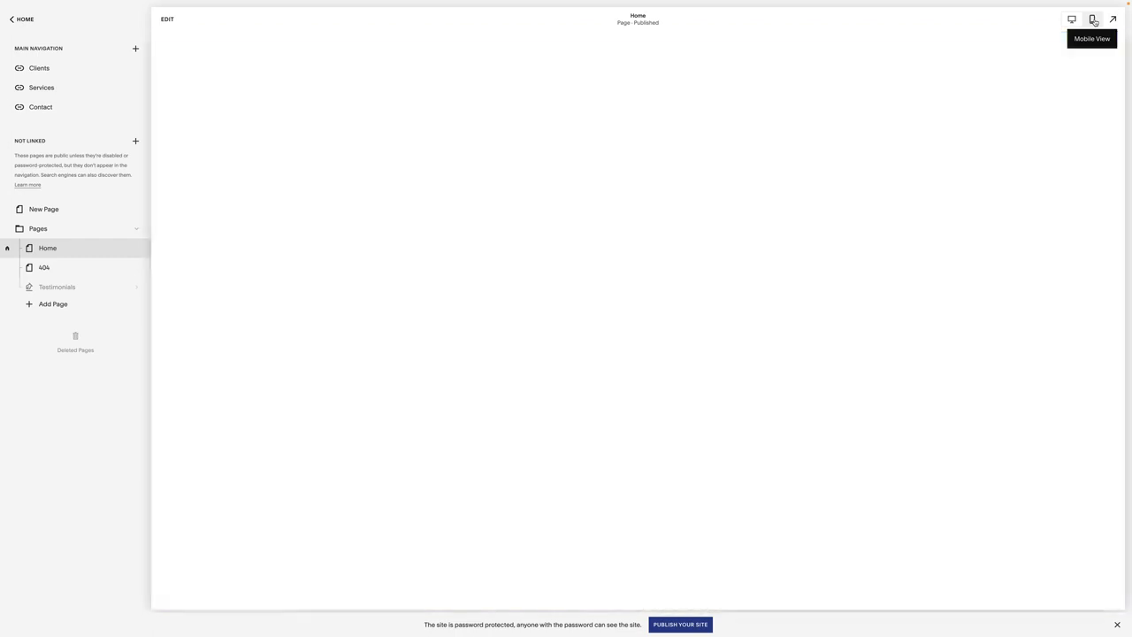
# Scroll up and down through the whole Home page in the mobile preview
pyautogui.scroll(-1, 617, 302)
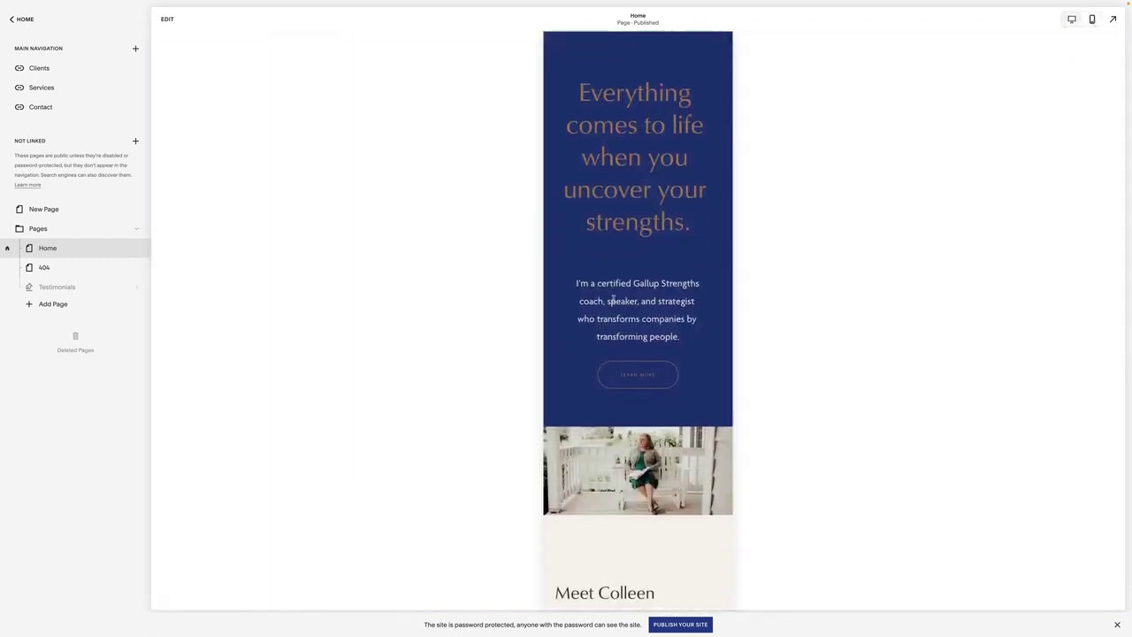
pyautogui.scroll(1, 614, 301)
pyautogui.scroll(-5, 622, 299)
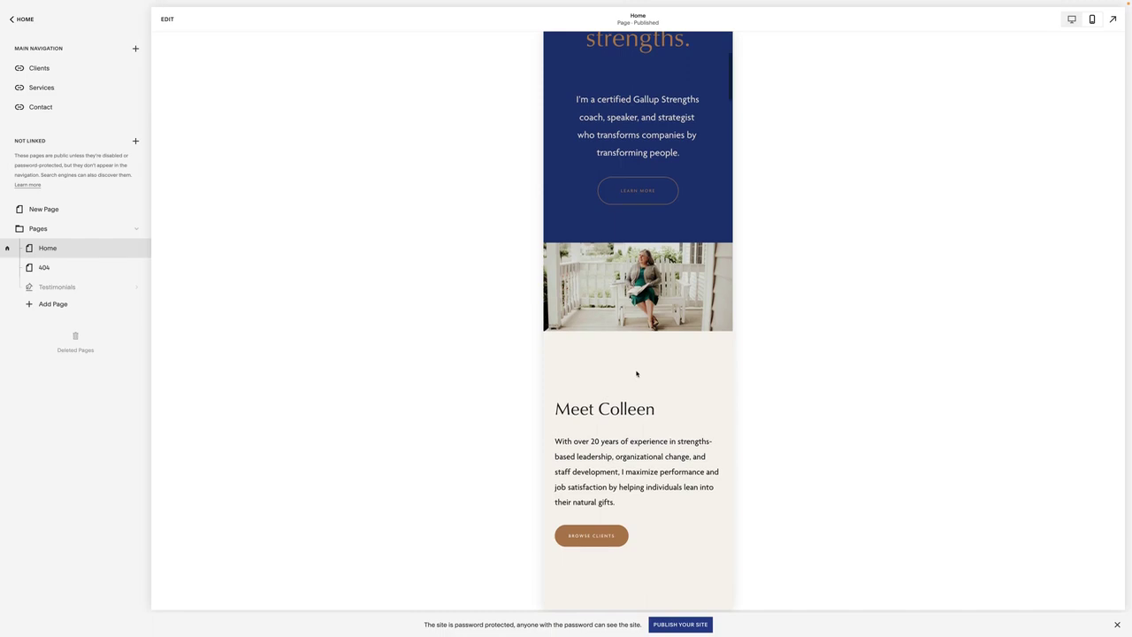
pyautogui.scroll(2, 637, 374)
pyautogui.scroll(-4, 636, 372)
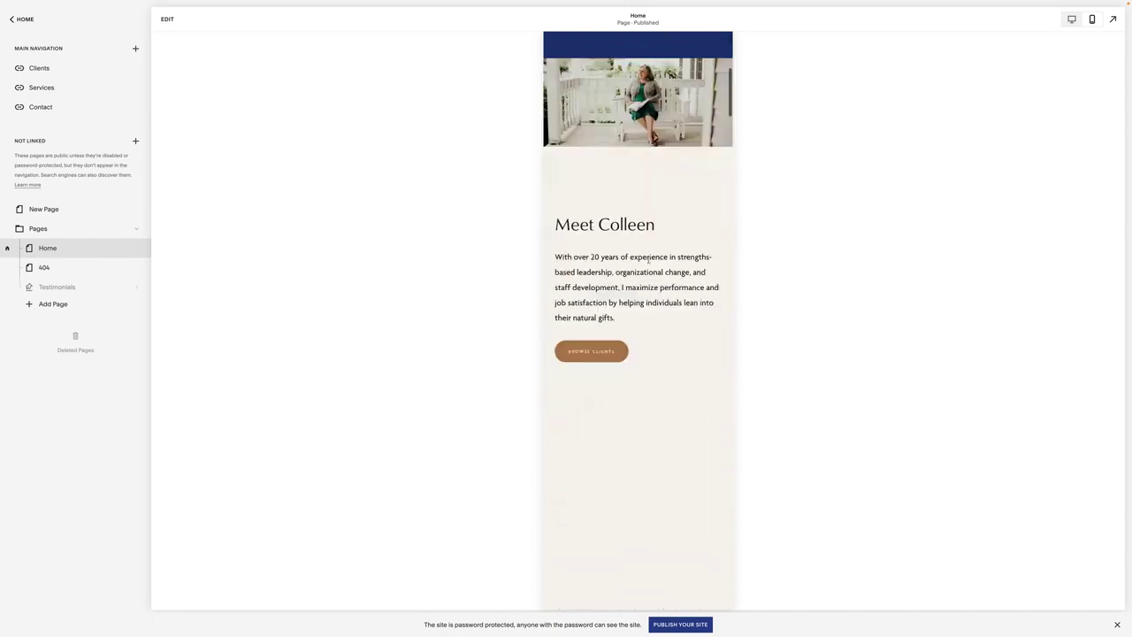
pyautogui.scroll(-3, 666, 406)
pyautogui.scroll(-1, 648, 417)
pyautogui.scroll(2, 647, 416)
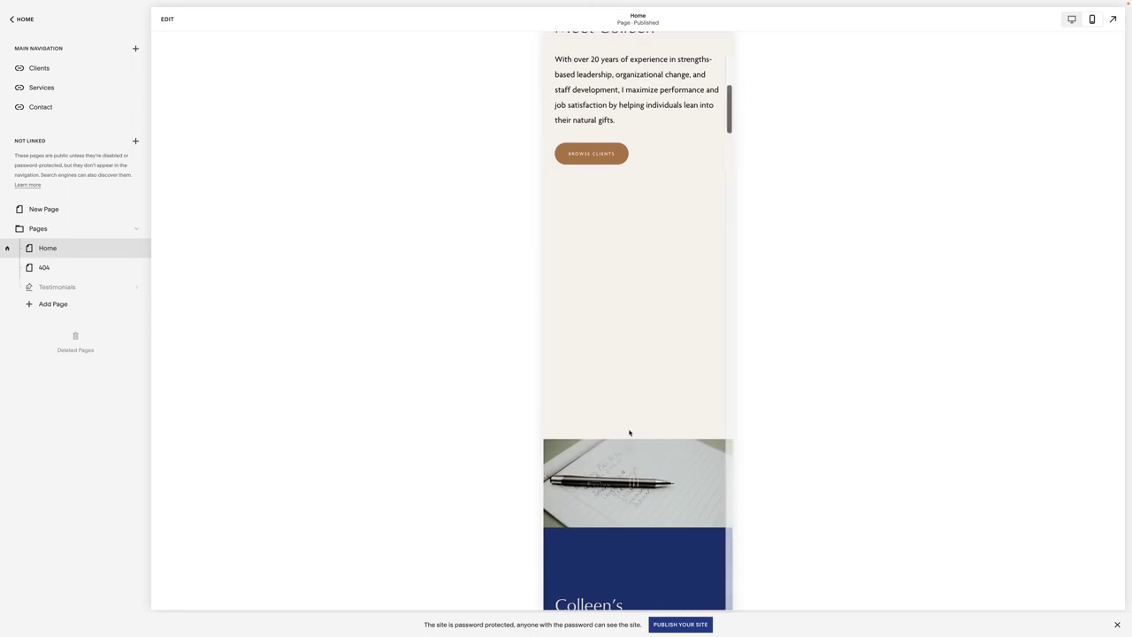
pyautogui.scroll(-6, 630, 433)
pyautogui.scroll(1, 721, 503)
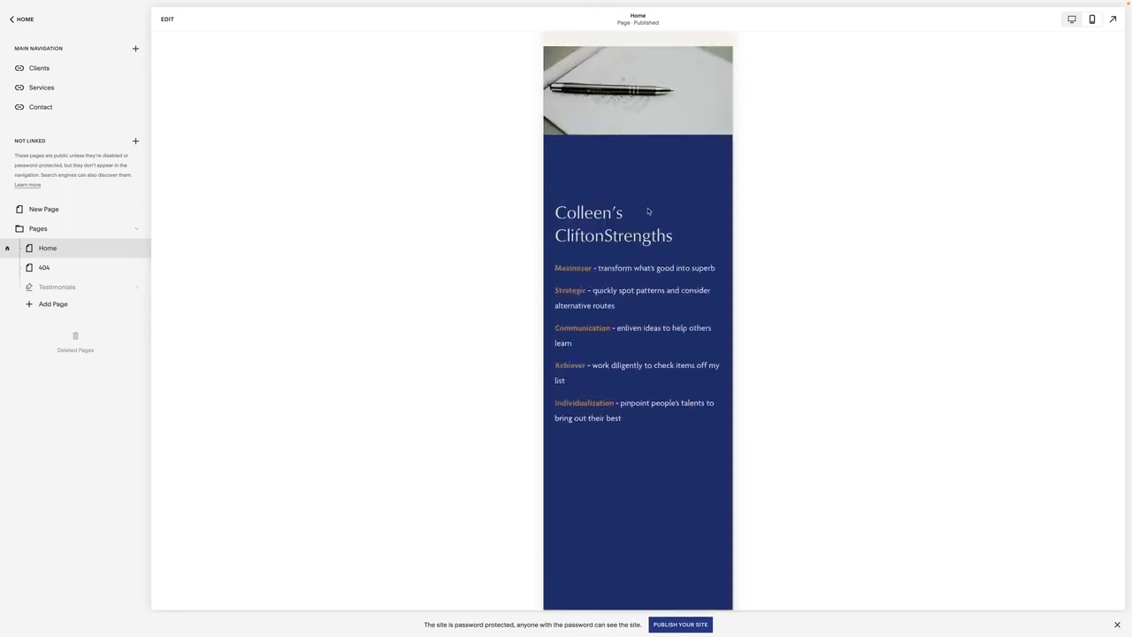
pyautogui.scroll(10, 648, 210)
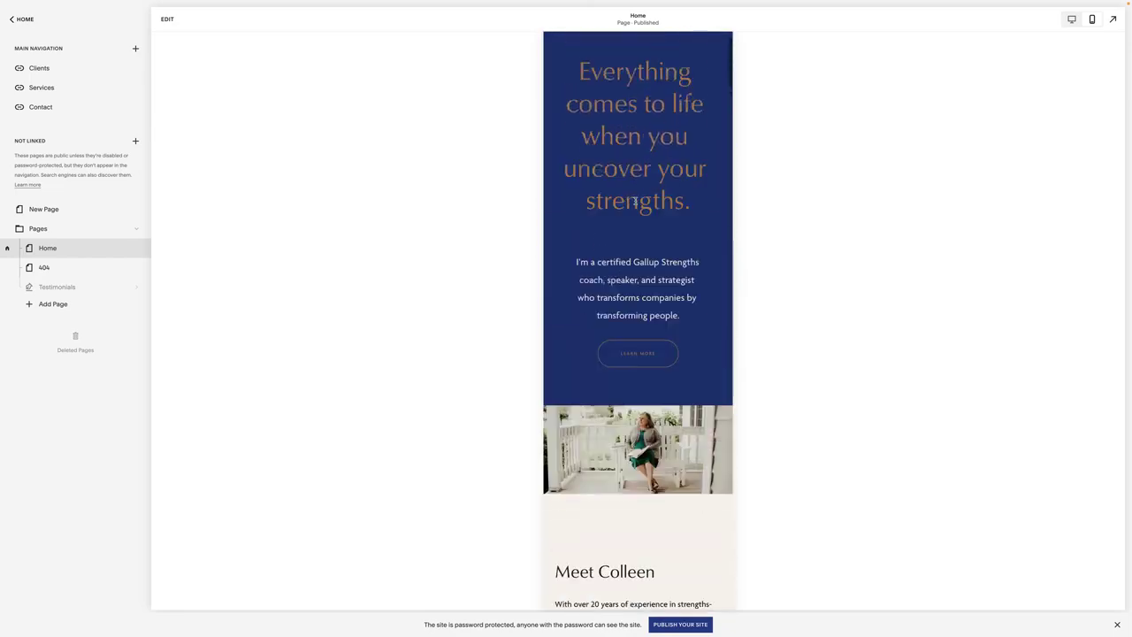
pyautogui.scroll(2, 633, 202)
pyautogui.scroll(-10, 619, 283)
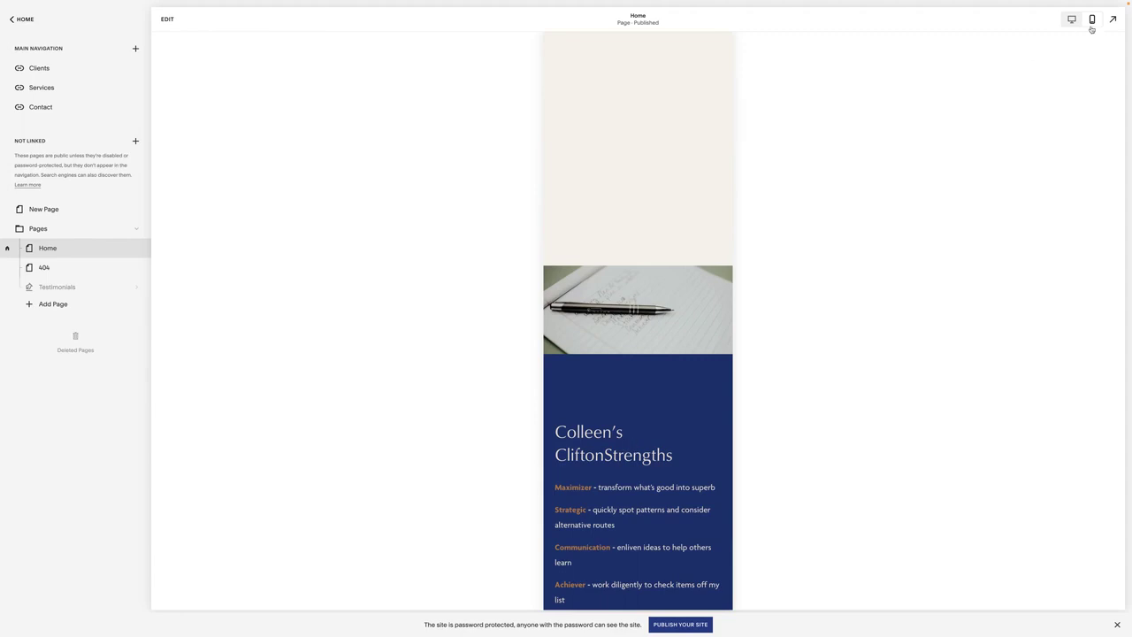
# Reopen the Home page in the editor in mobile layout and view the pen-image section
pyautogui.click(170, 19)
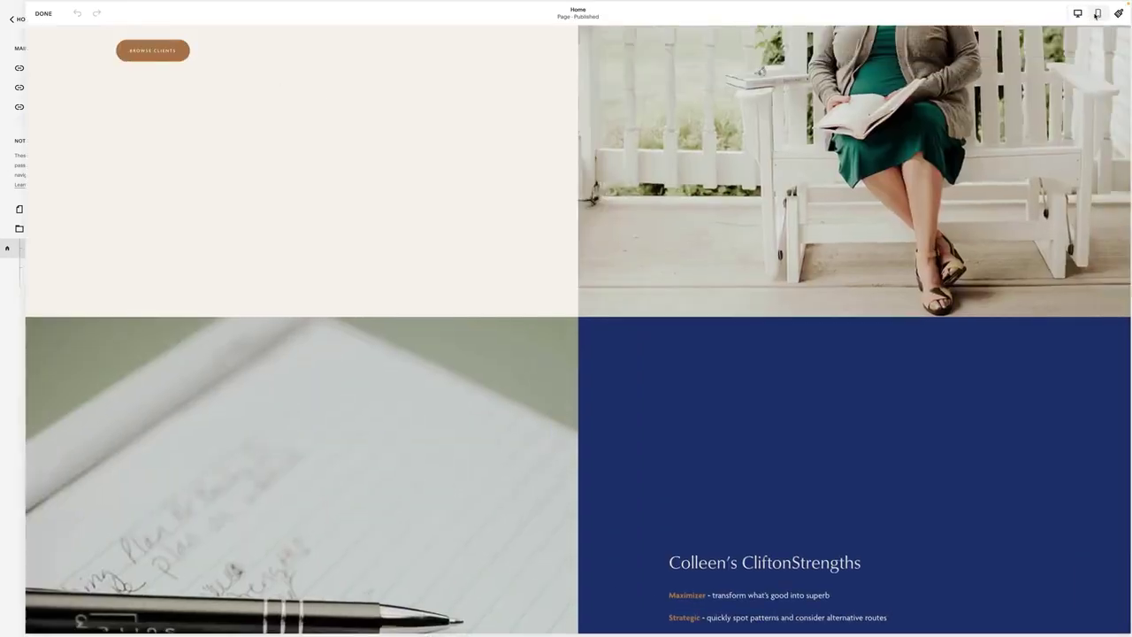
pyautogui.click(1097, 14)
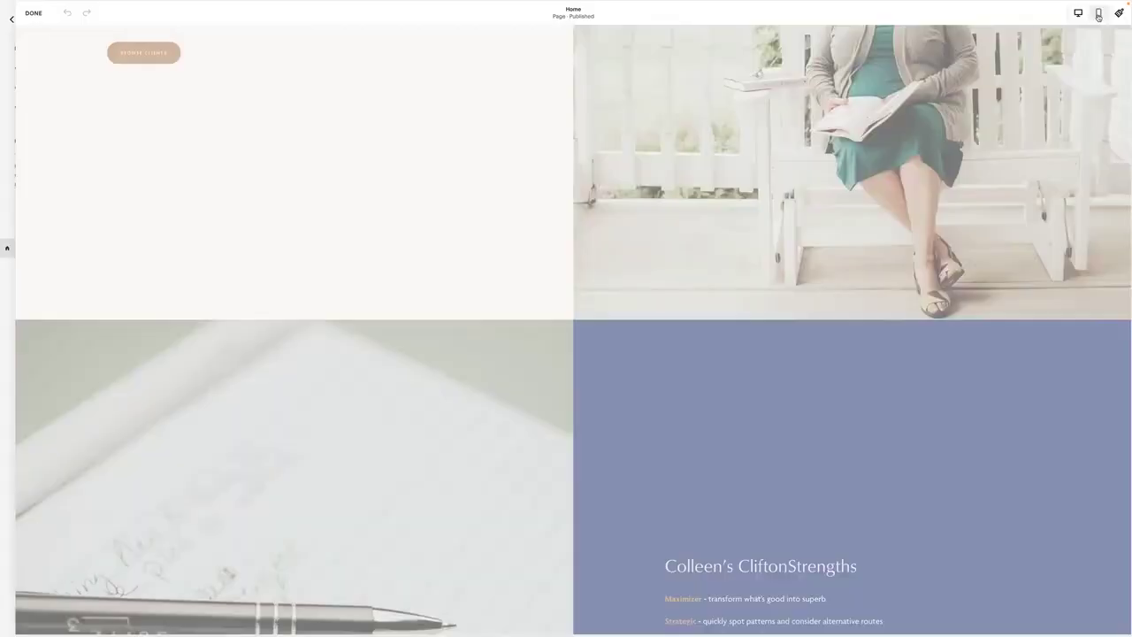
pyautogui.moveTo(591, 372)
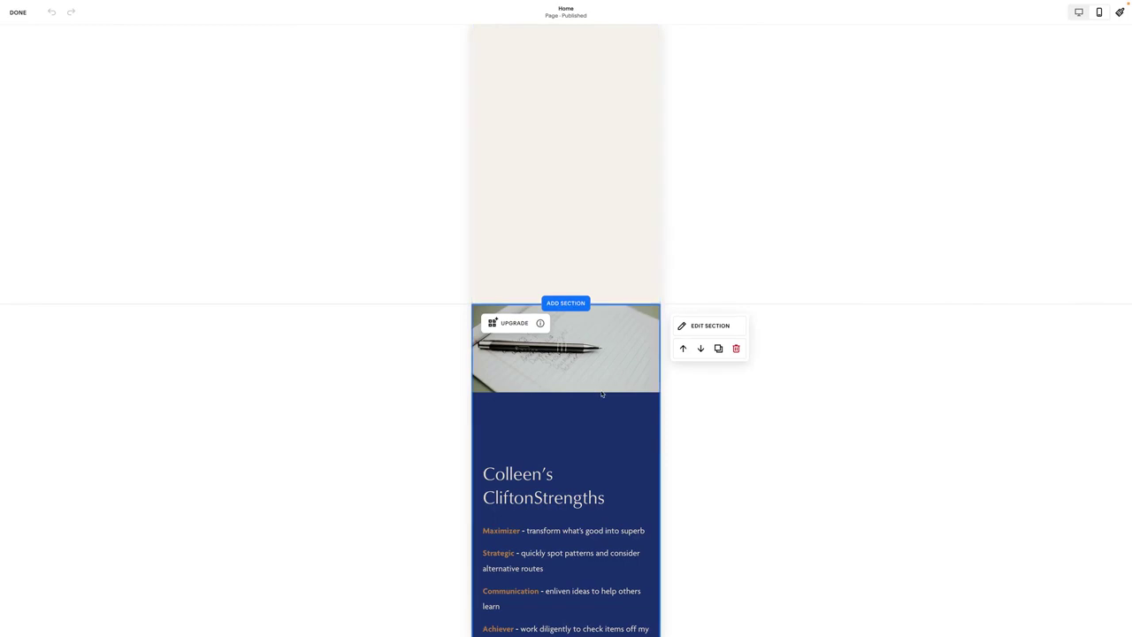
pyautogui.scroll(5, 452, 178)
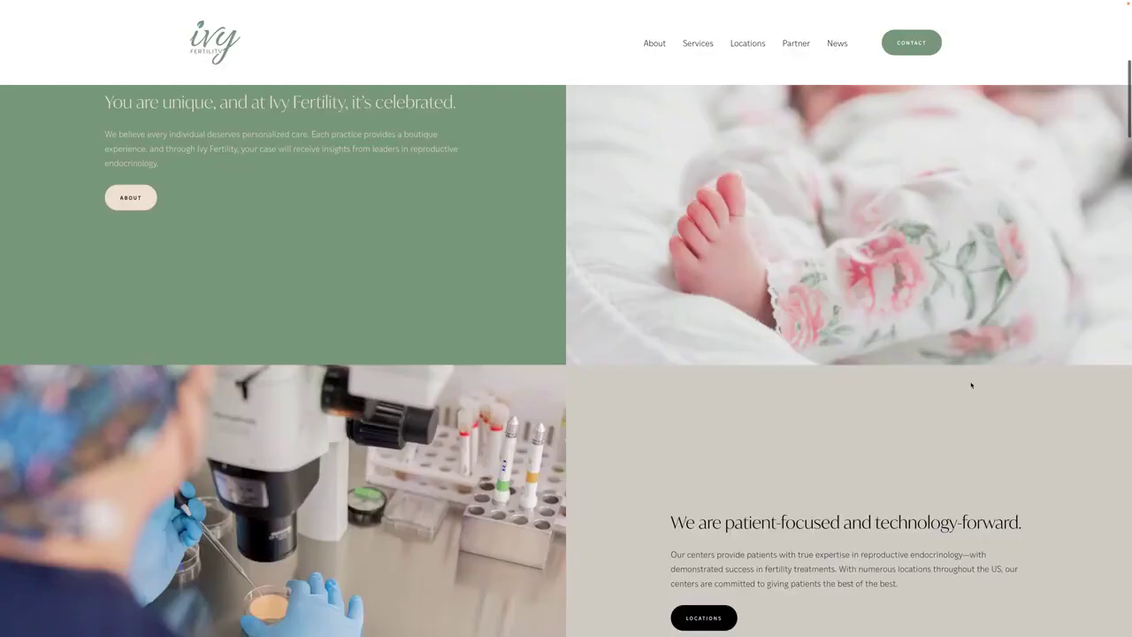
# Scroll up to the Meet Colleen section of the Home page in desktop view
pyautogui.scroll(1, 971, 386)
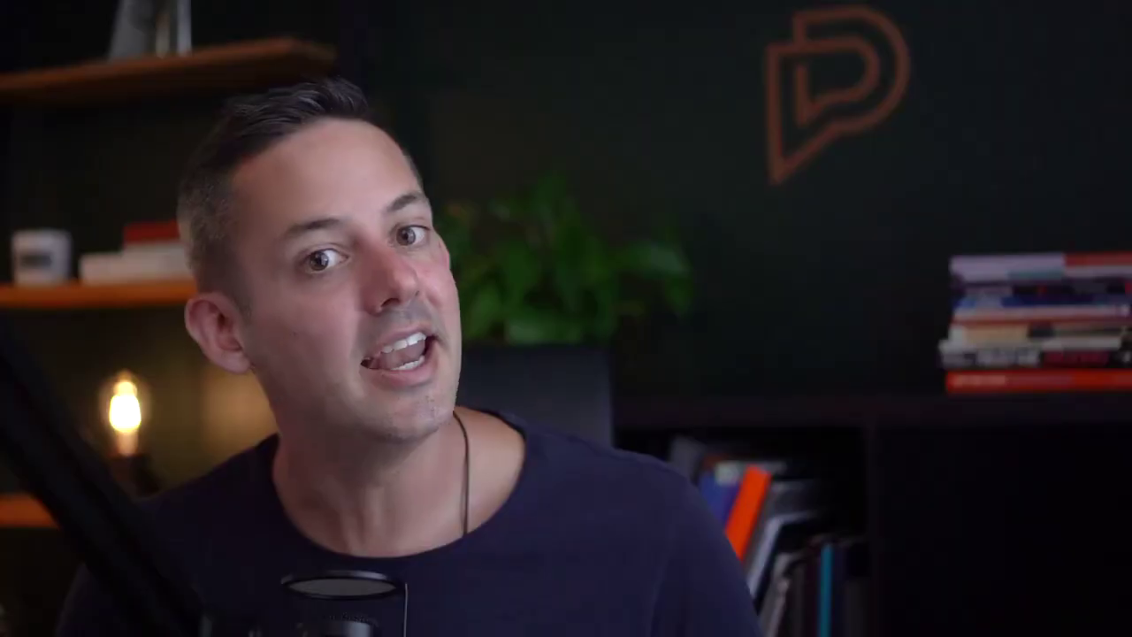